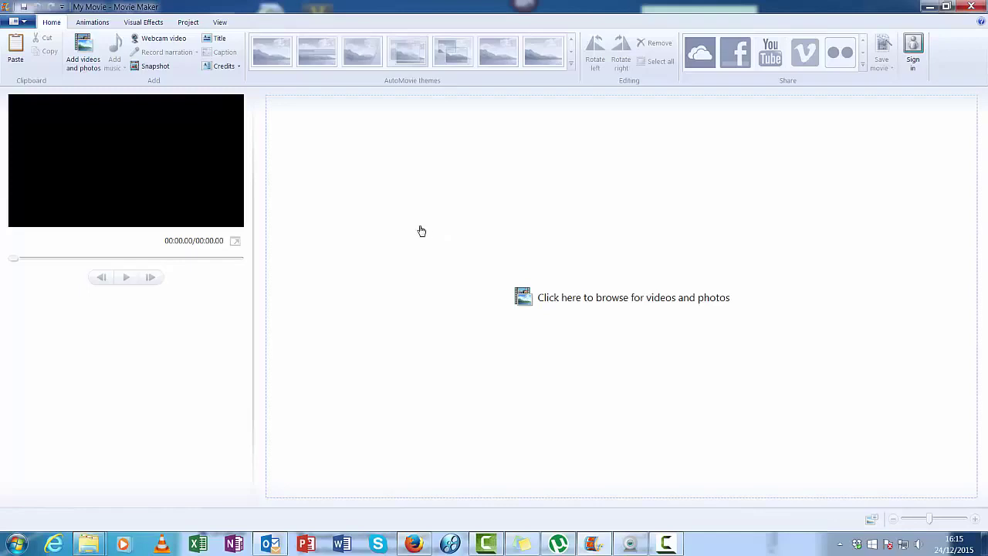
Start recording webcam video after dismissing the Logitech controller popup.
left_click(152, 38)
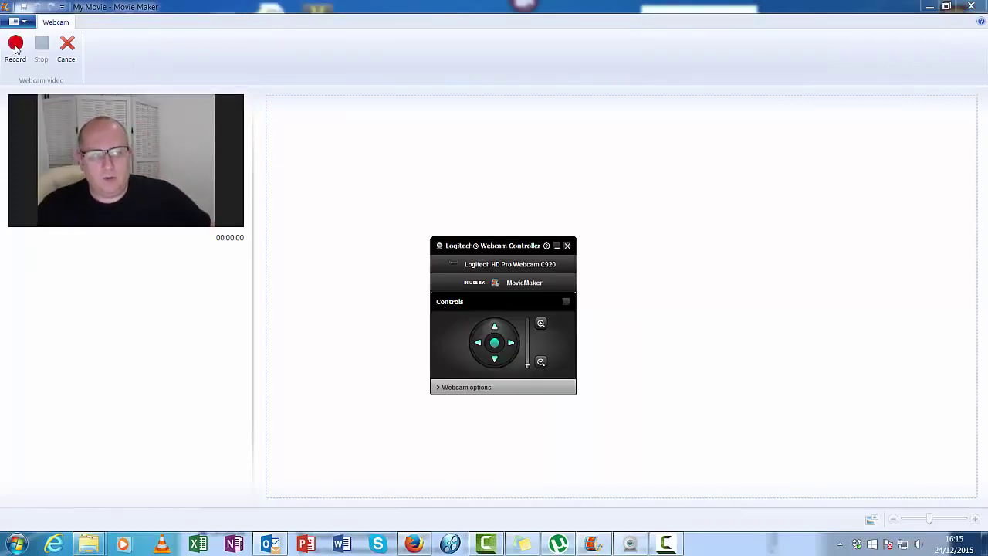
left_click(567, 245)
left_click(15, 46)
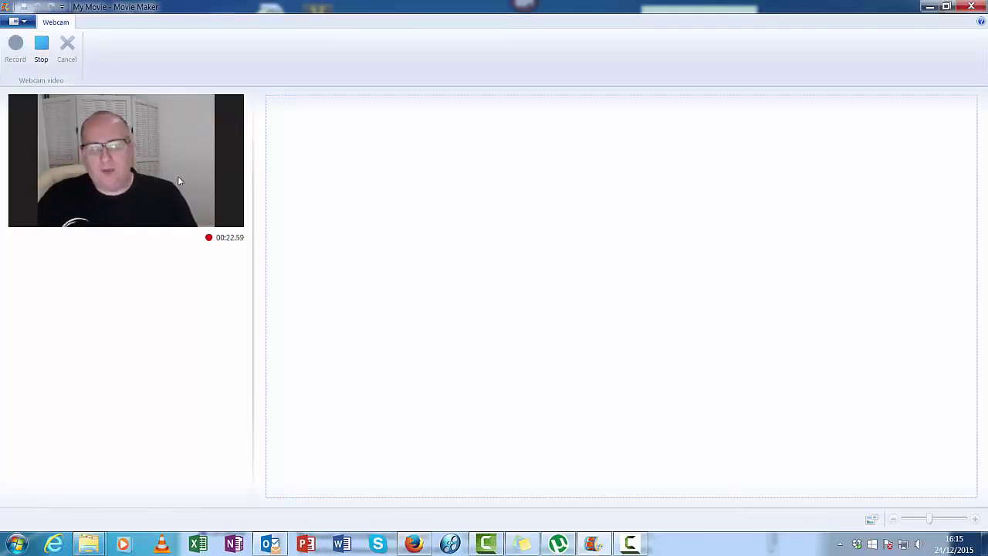
Stop the webcam recording and save it as Tutorial on the Desktop.
left_click(41, 44)
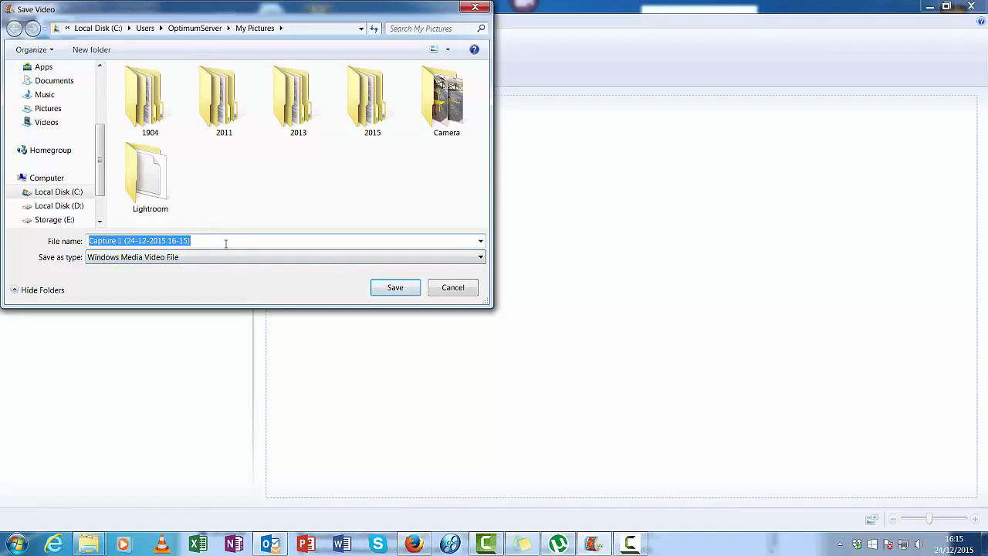
type("Tutorial")
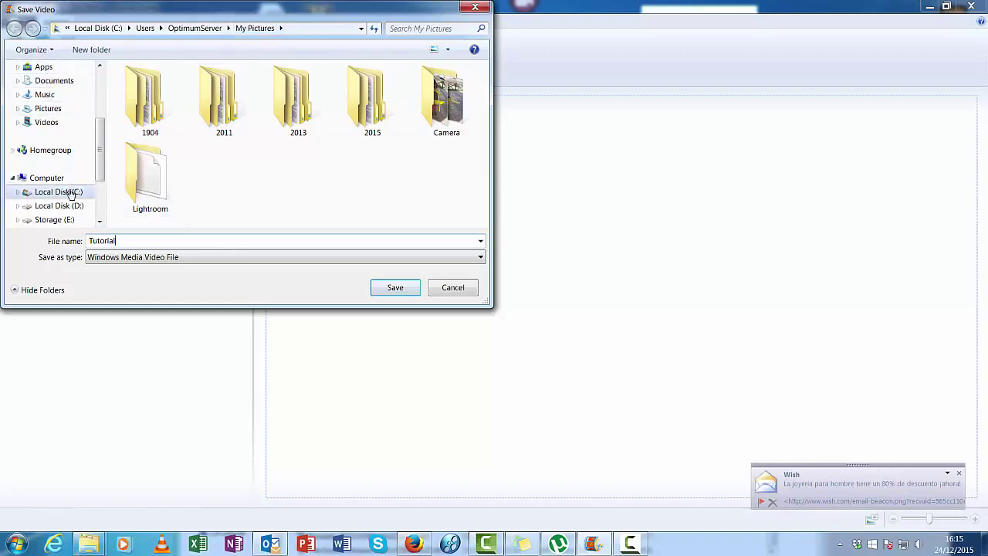
scroll(60, 97, "up", 3)
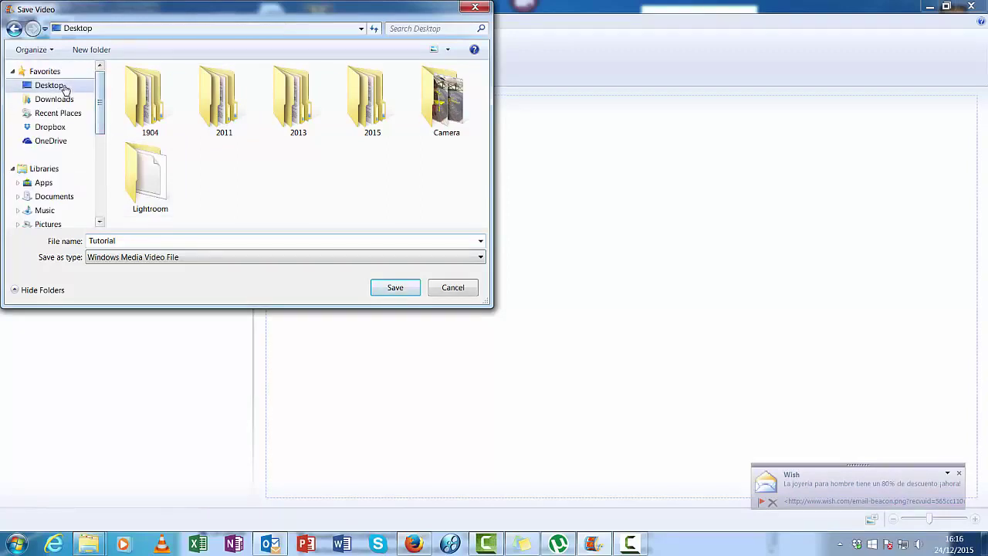
left_click(66, 87)
left_click(401, 291)
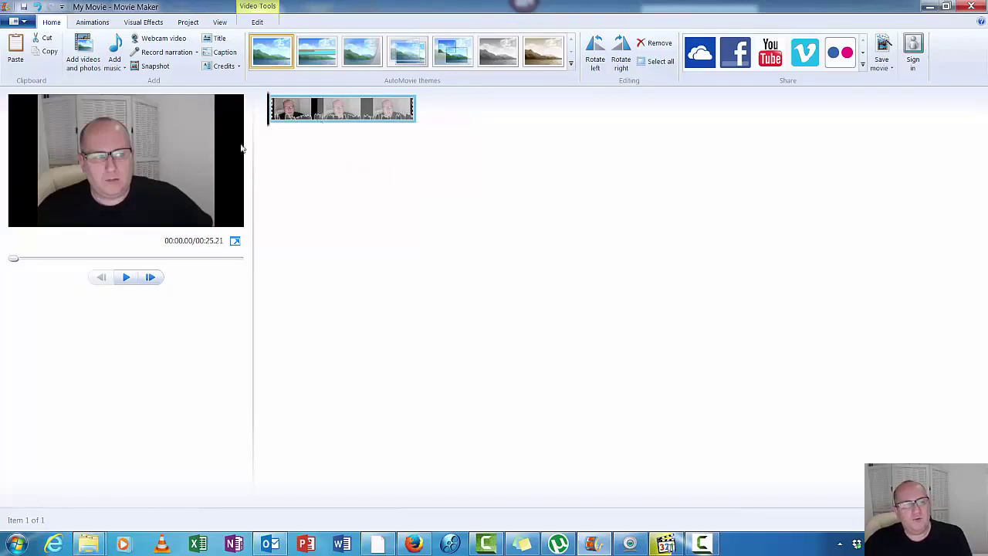
Save the movie as audio only to Audio Only.m4a, replacing the existing file.
left_click(26, 22)
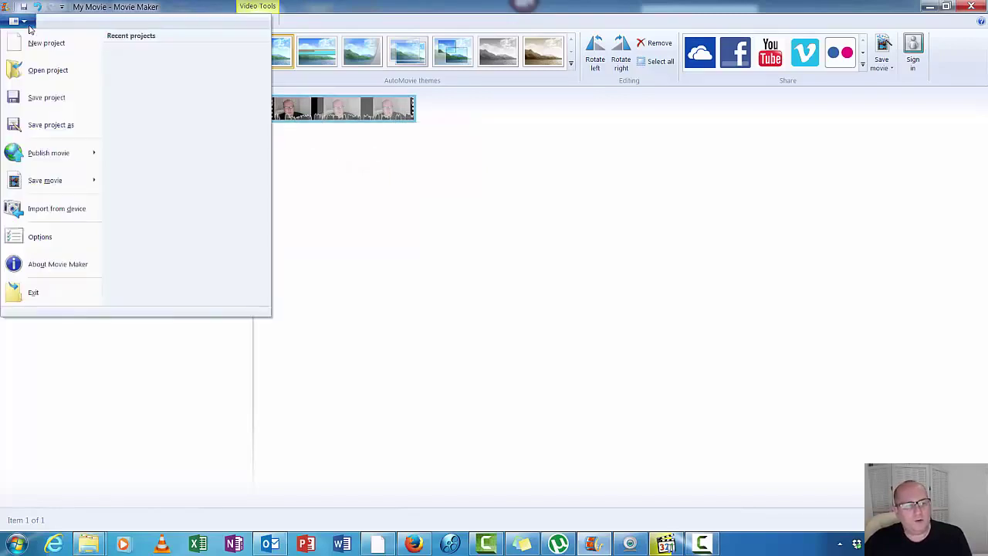
mouse_move(65, 181)
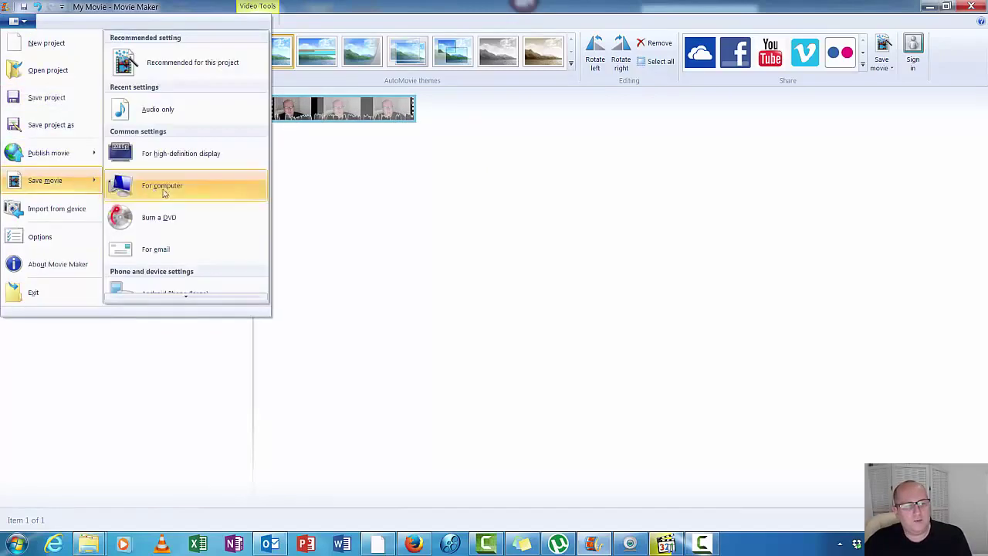
scroll(196, 220, "down", 10)
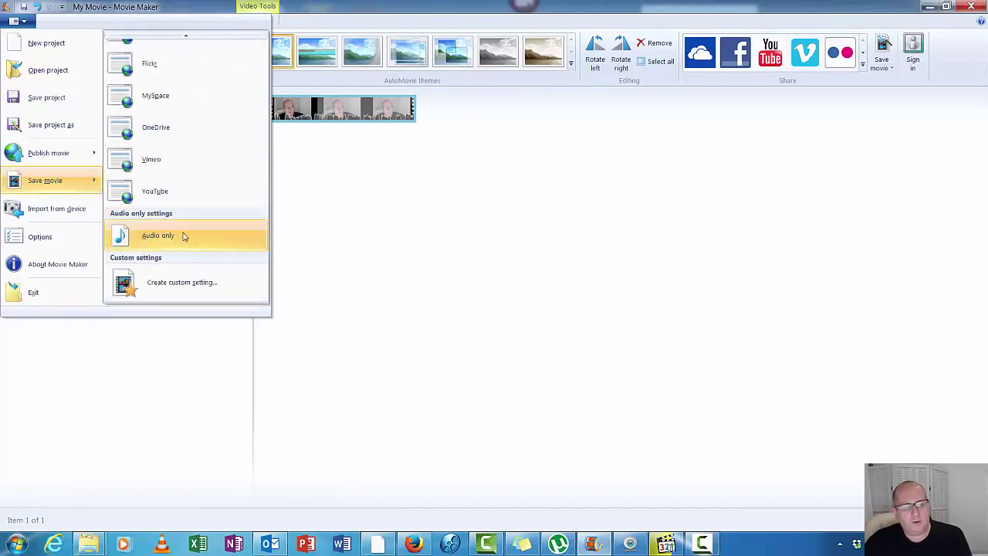
left_click(183, 236)
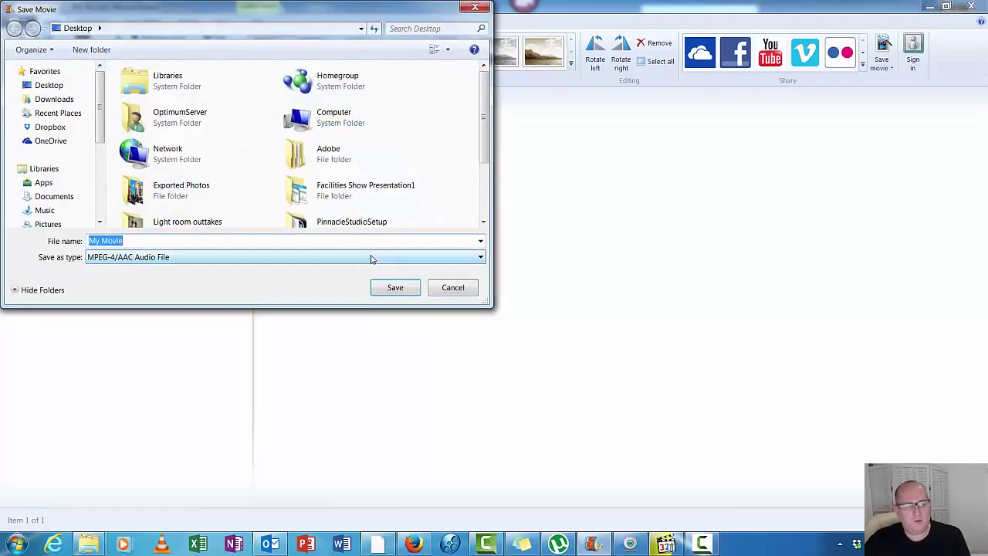
type("Audio")
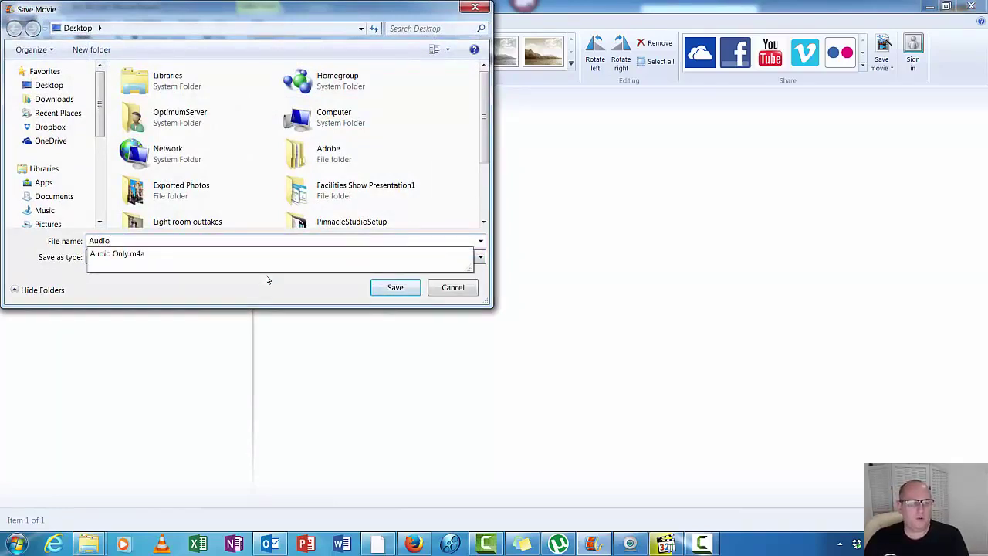
key("Down")
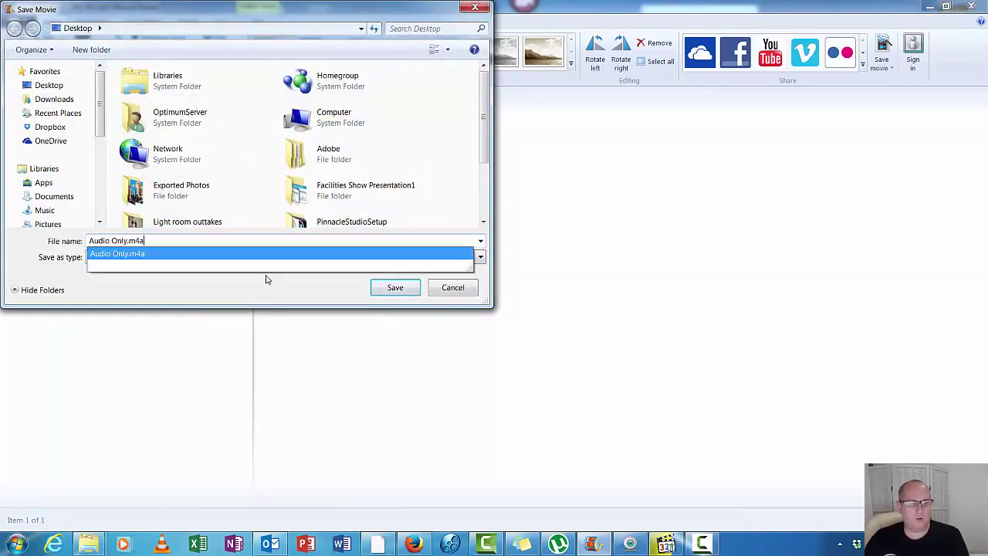
key("Return")
key("Return")
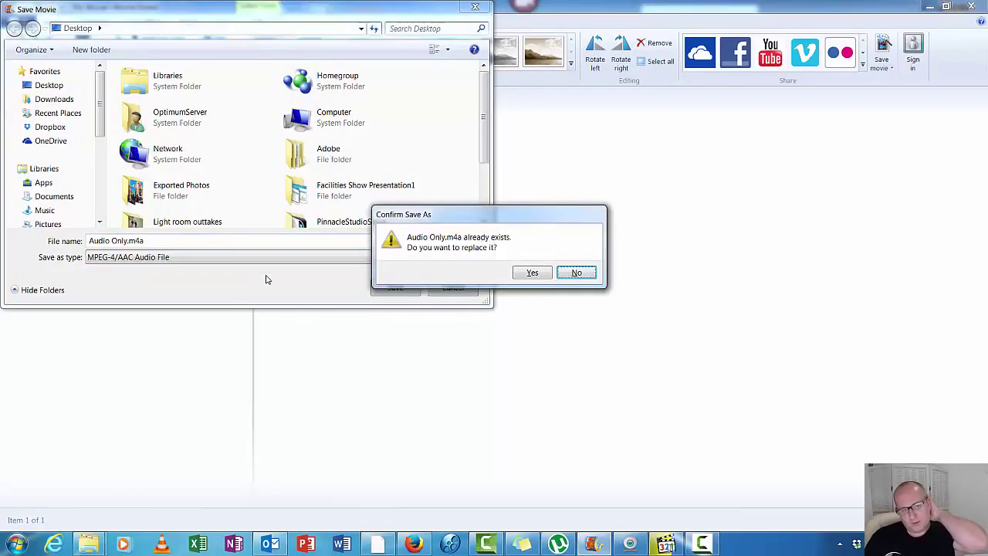
left_click(531, 273)
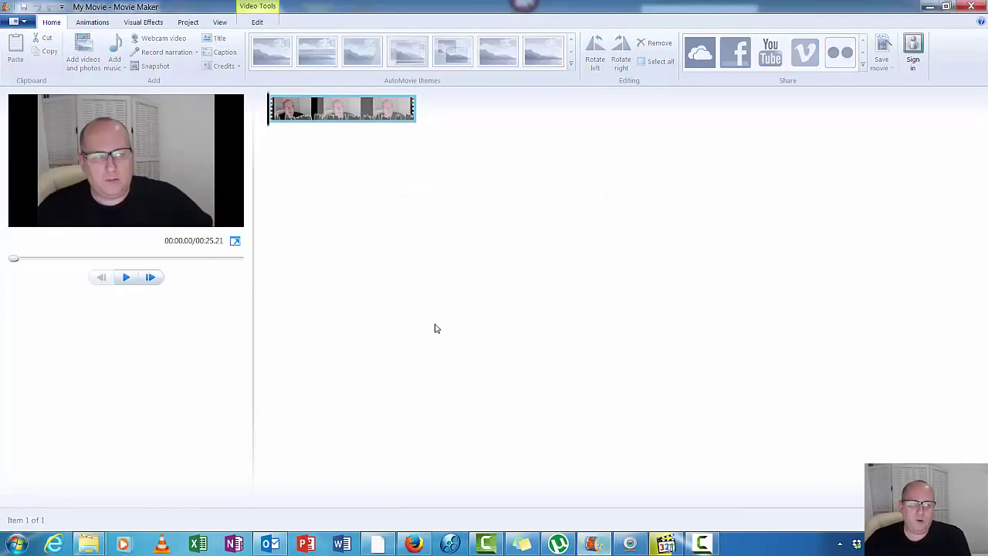
Drag Audio Only.m4a onto the storyboard as music and slide Tutorial.wmv's video volume to minimum.
left_click(581, 296)
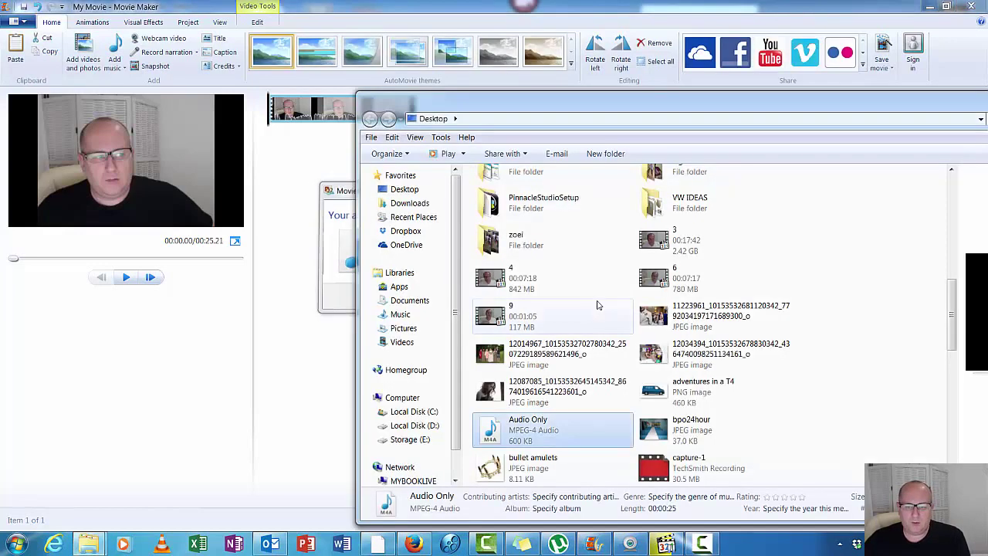
left_click_drag(530, 442, 275, 191)
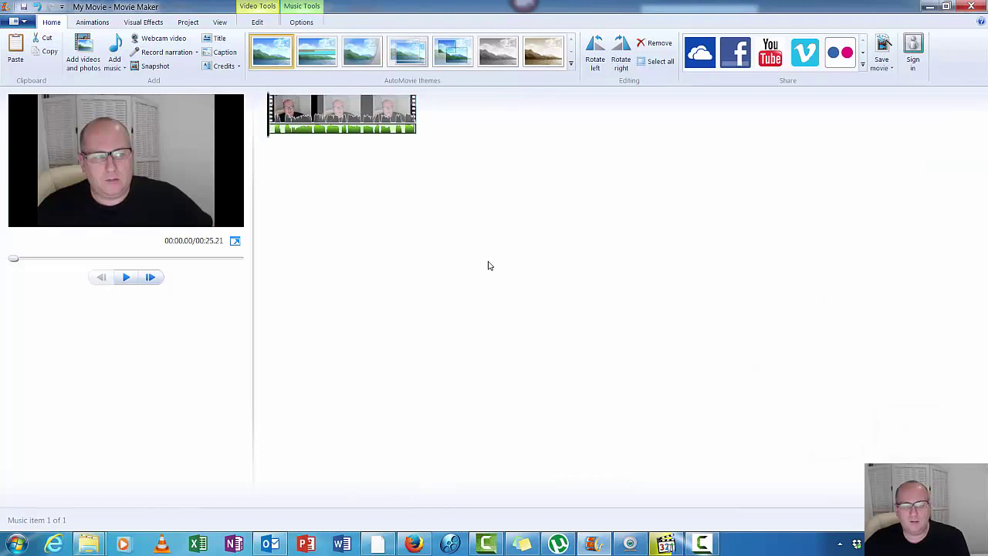
double_click(324, 110)
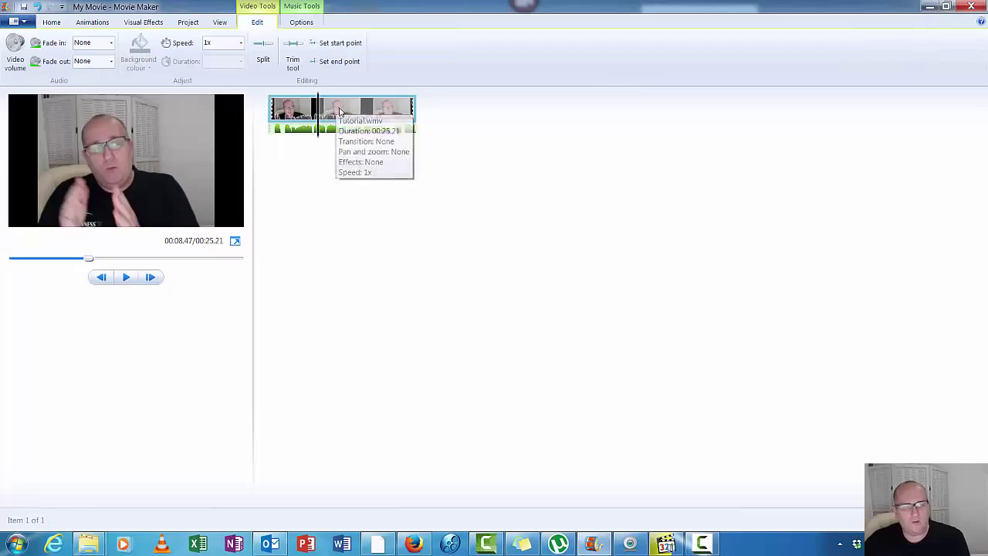
left_click(15, 60)
left_click_drag(45, 83, 3, 89)
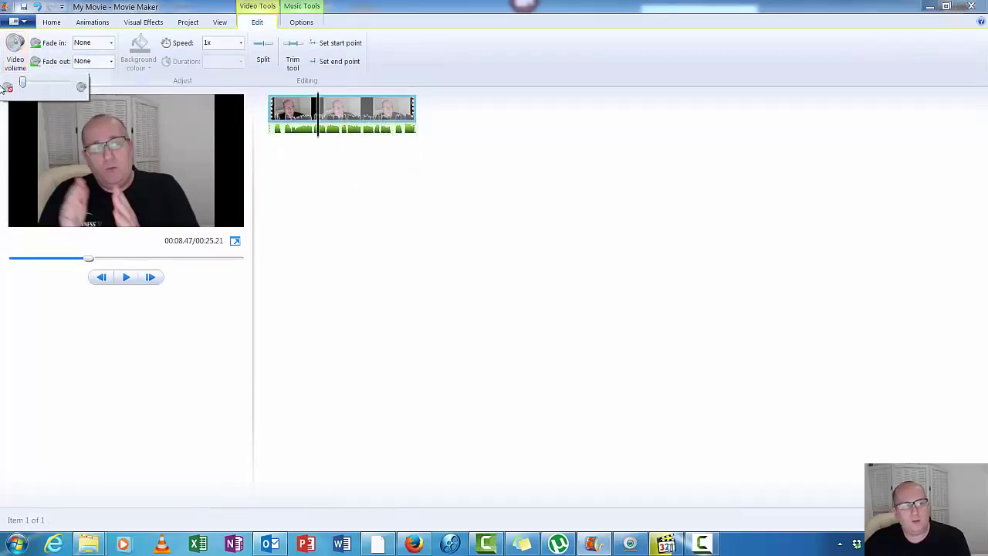
left_click(334, 180)
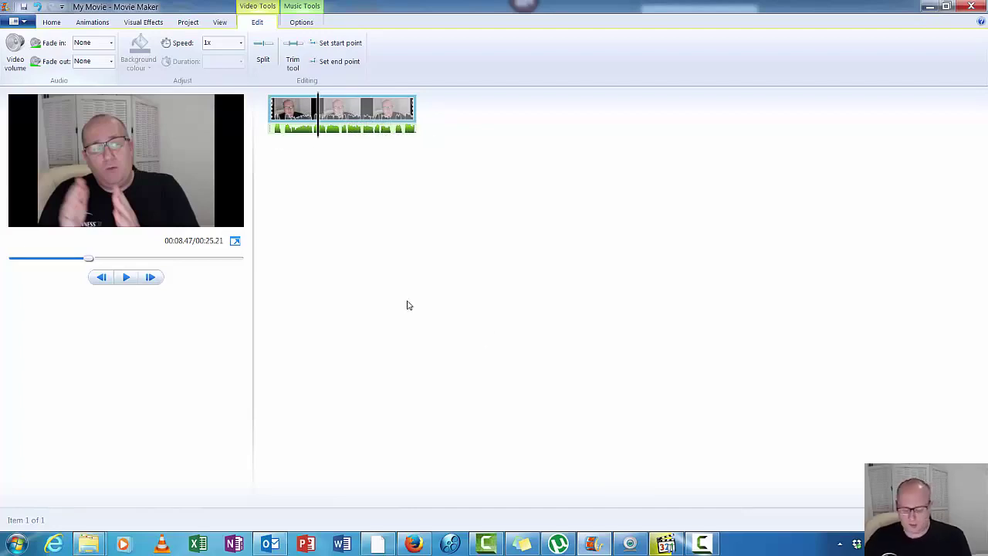
Play the clip from its start, pausing once, and stop near 00:10.13.
key("Home")
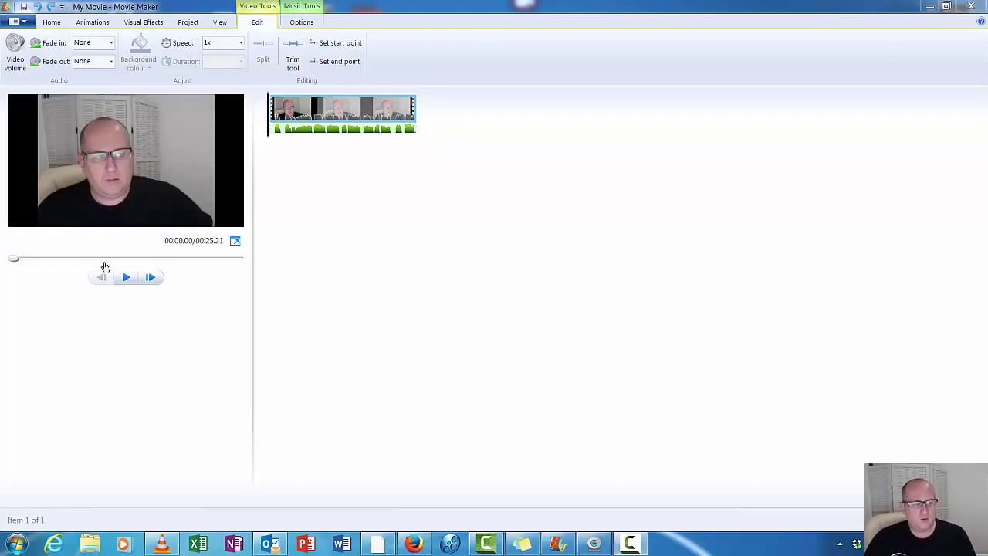
left_click(127, 278)
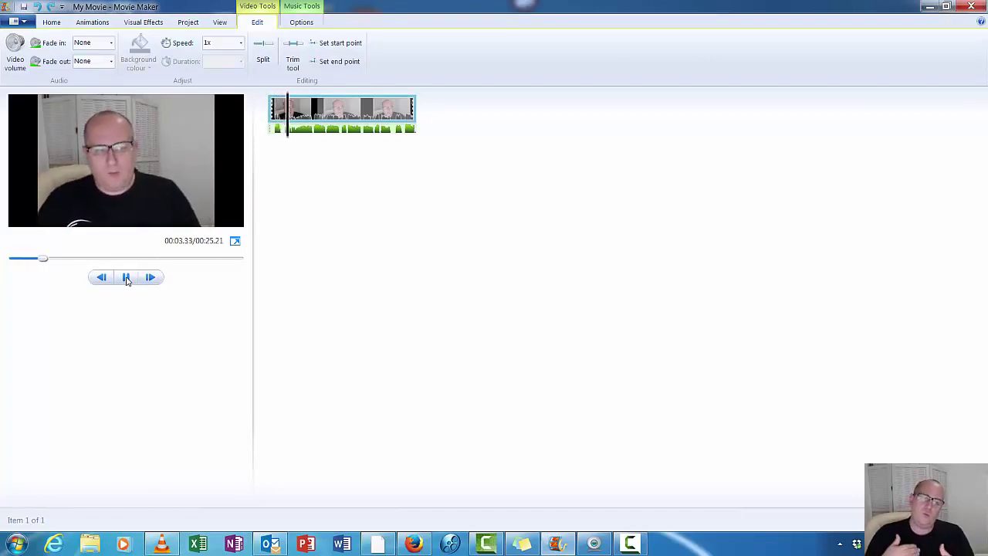
left_click(128, 279)
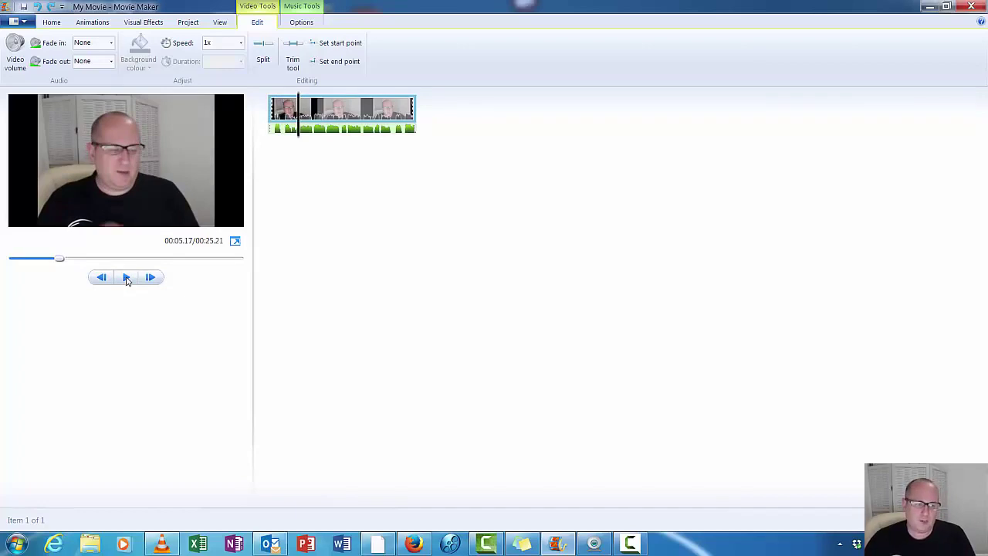
left_click(127, 278)
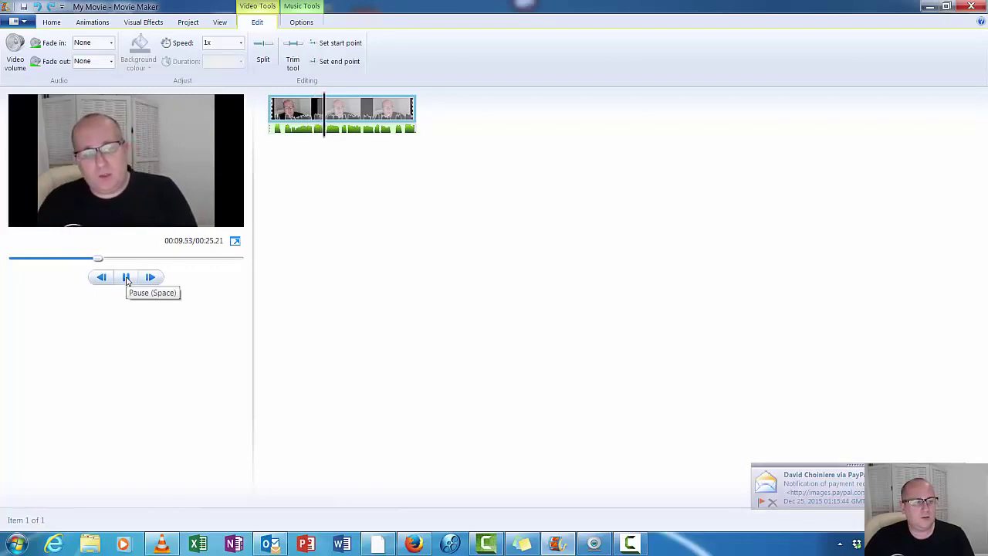
left_click(128, 279)
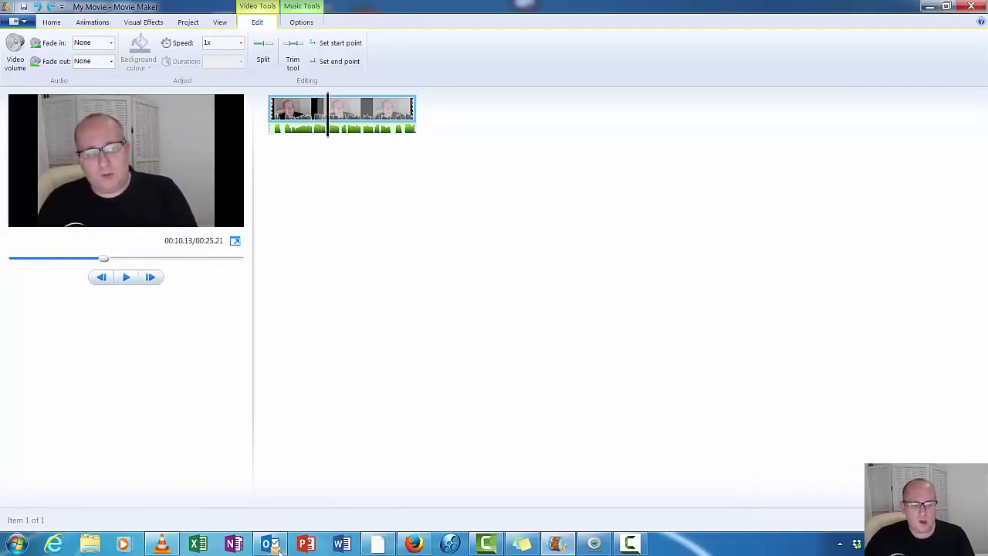
Select 10.03 in the sticky note and step the playhead back one frame to 00:10.07.
left_click(521, 544)
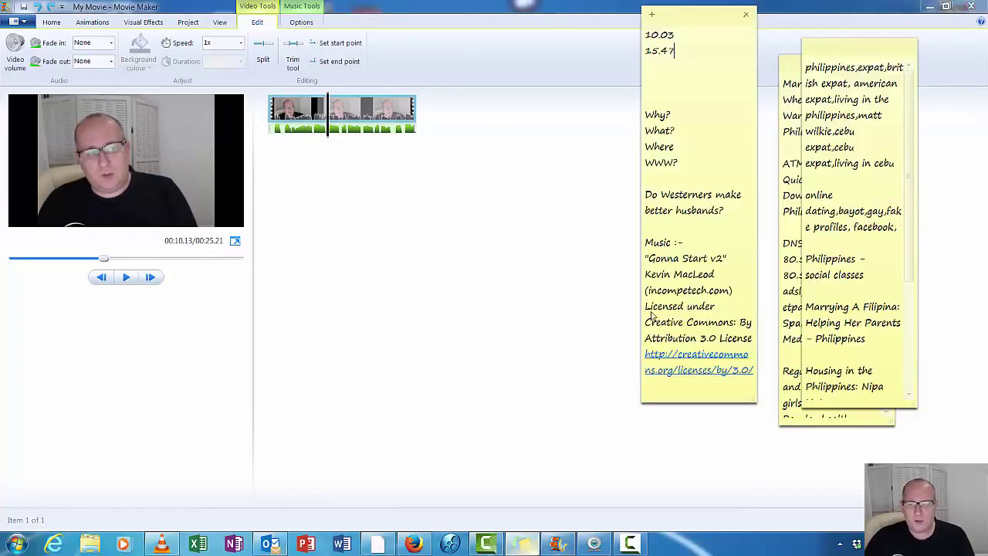
double_click(673, 34)
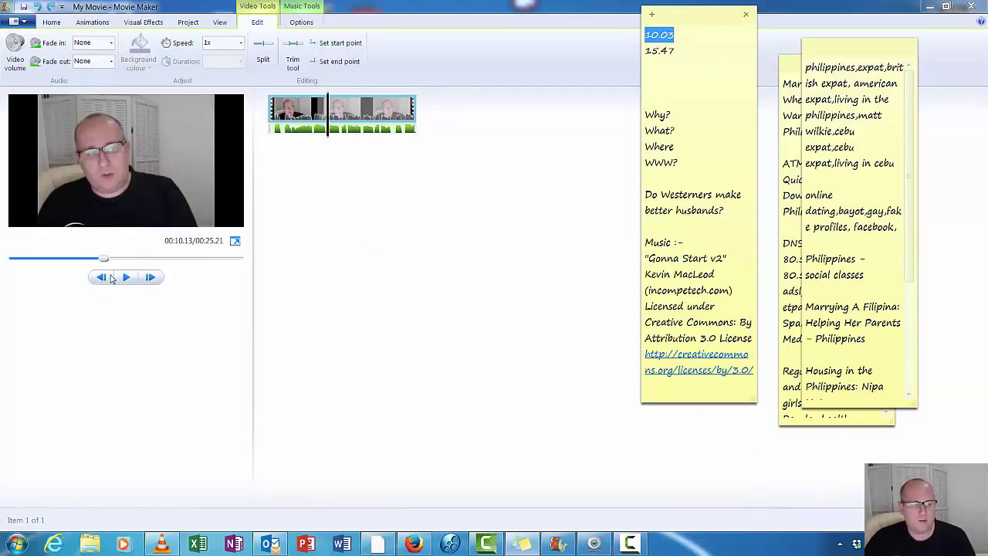
left_click(103, 278)
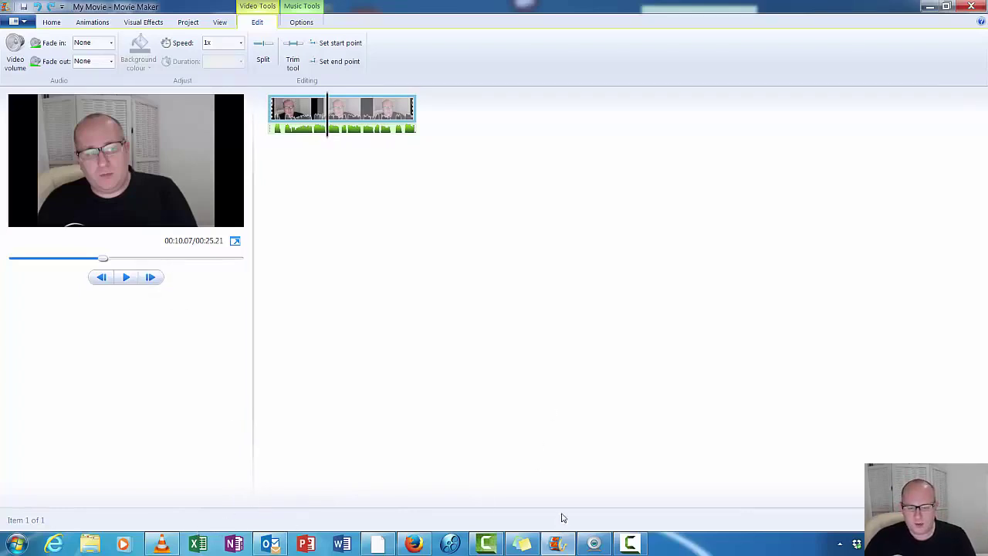
Step back to 00:10.03 and split the webcam clip there.
left_click(522, 545)
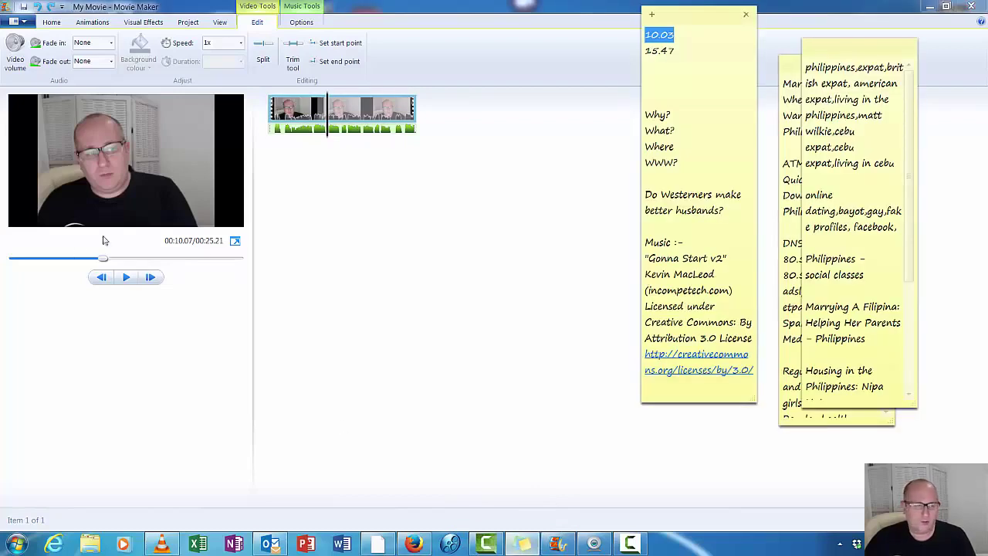
left_click(107, 284)
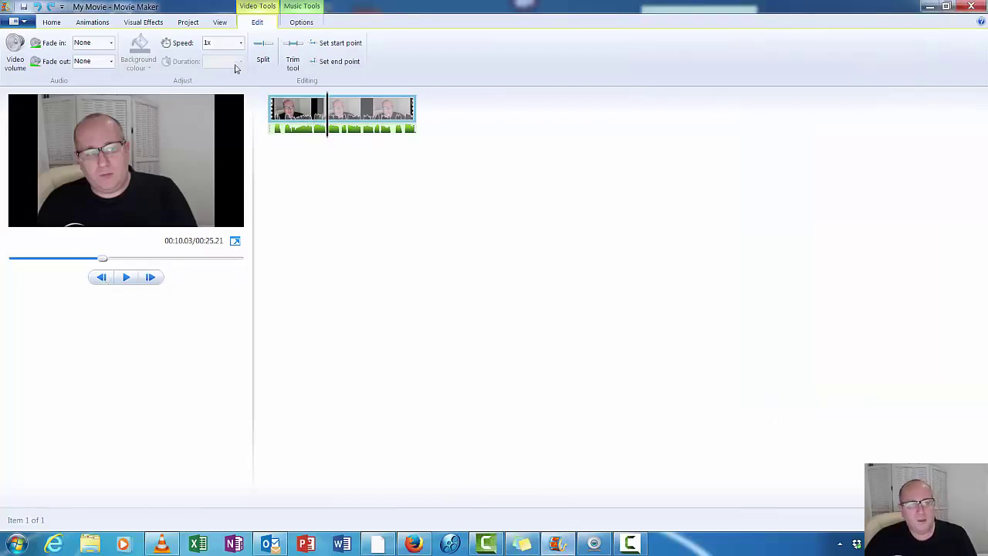
left_click(263, 51)
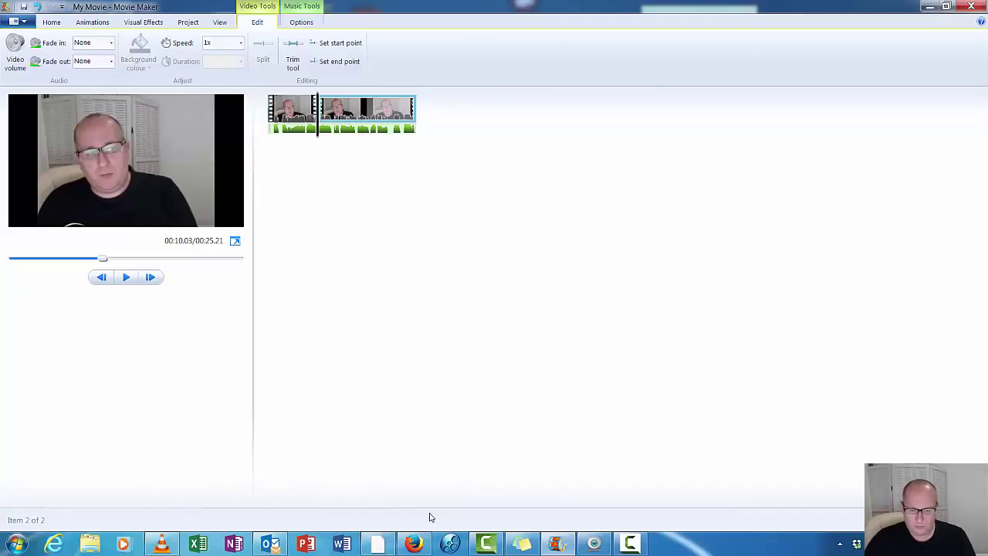
Check the second noted cut time, 15.47, in the sticky notes.
left_click(522, 543)
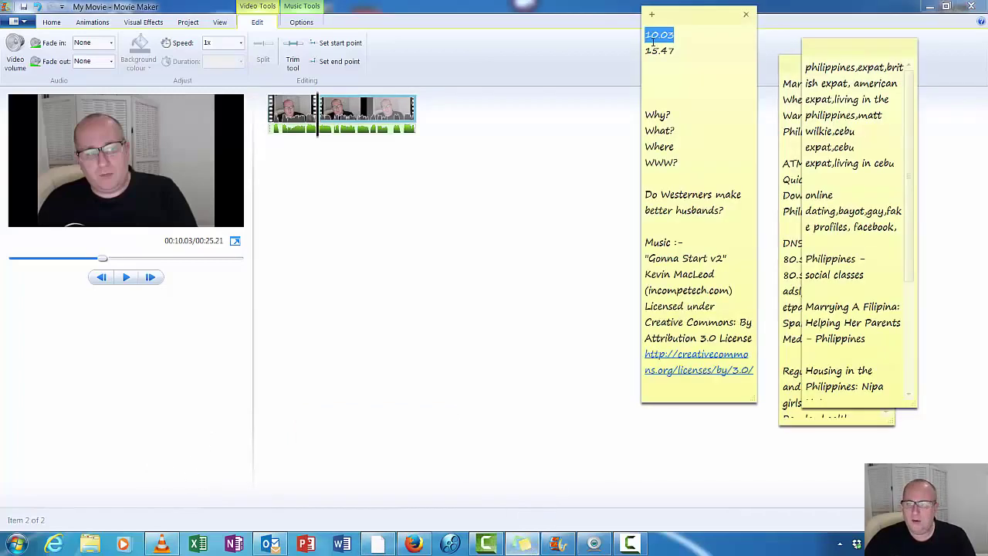
left_click(662, 52)
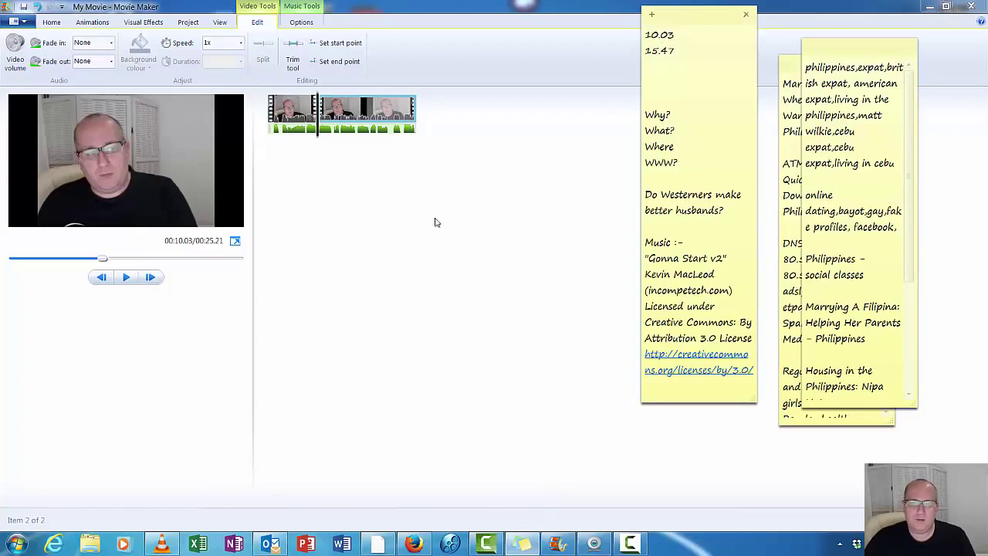
left_click(294, 242)
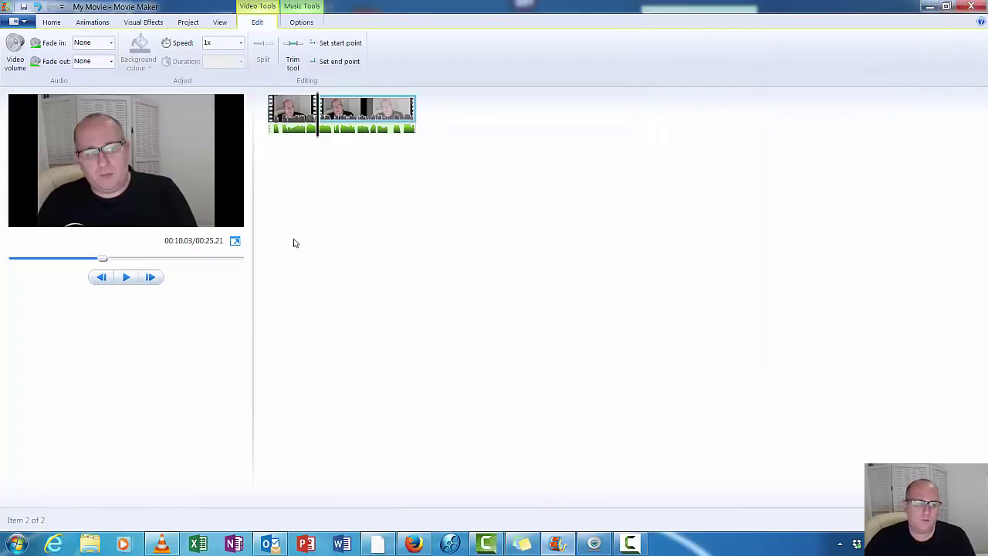
Play from the first cut to about 00:15.17, then step frames toward 00:15.47.
left_click(125, 277)
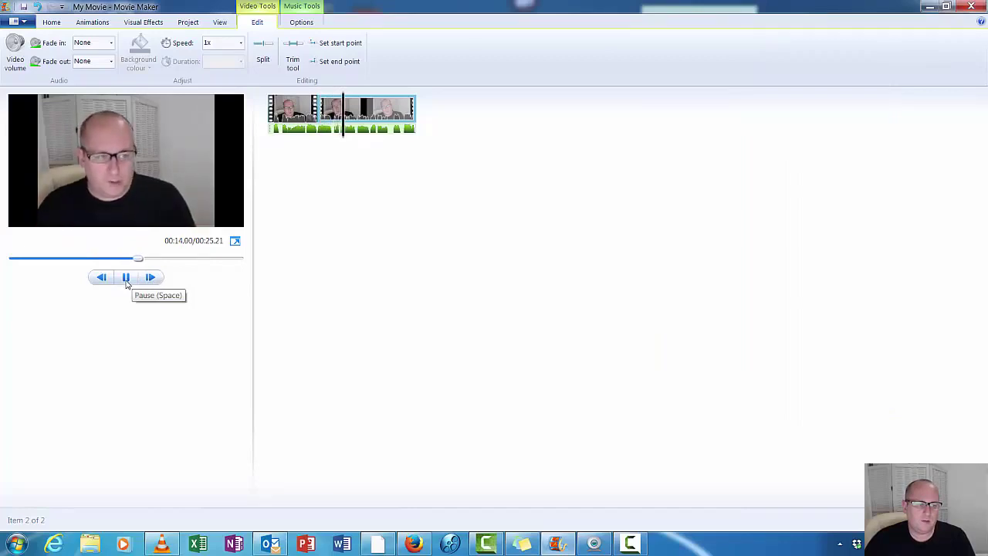
left_click(126, 277)
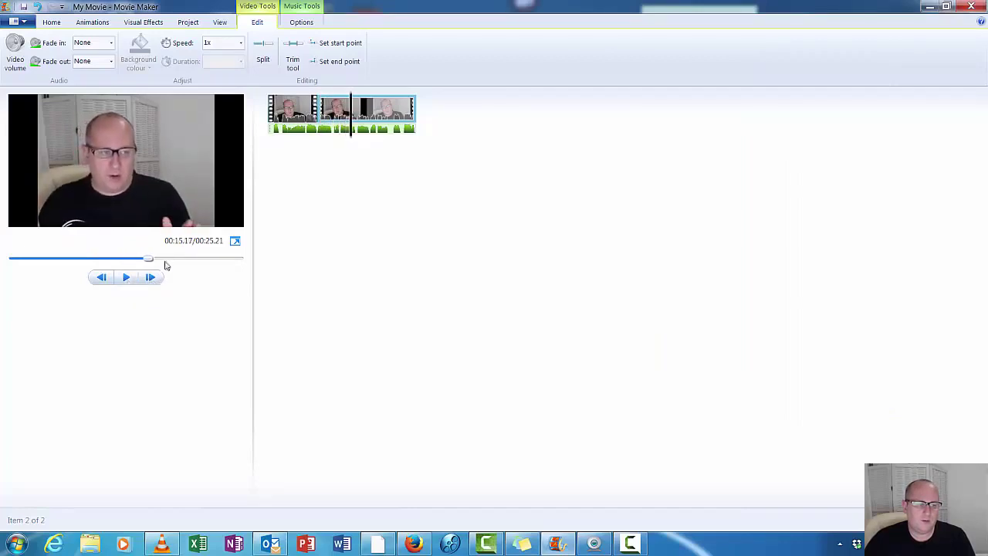
left_click(152, 278)
left_click(150, 278)
left_click(151, 278)
left_click(150, 278)
left_click(150, 278)
left_click(151, 278)
left_click(105, 278)
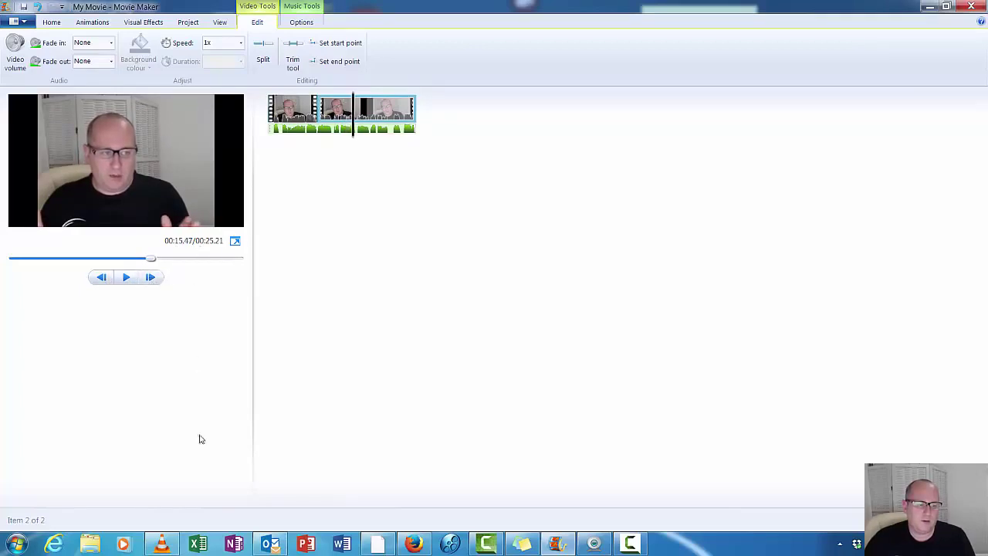
left_click(522, 543)
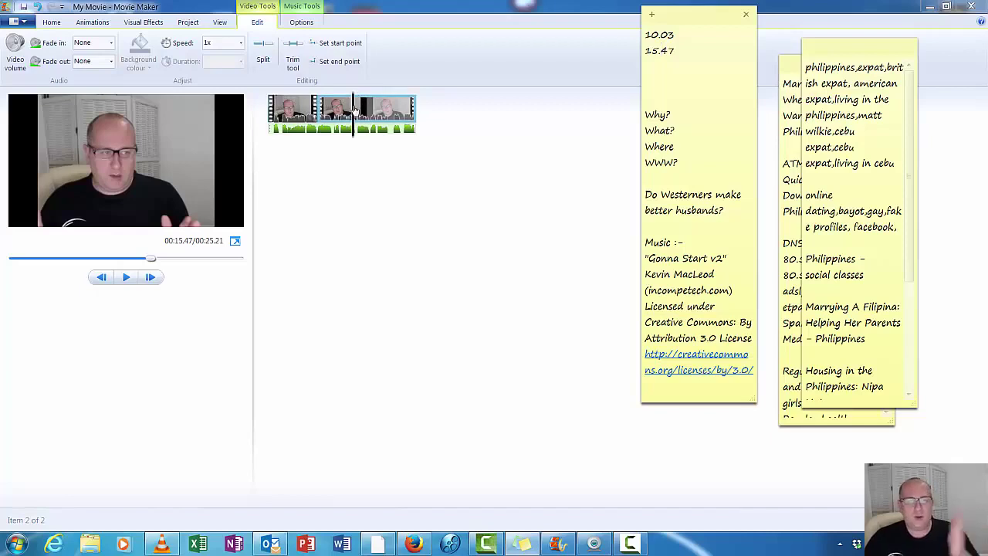
Place the playhead in the second clip near 00:14.77 and step frames toward 00:15.47.
left_click(263, 50)
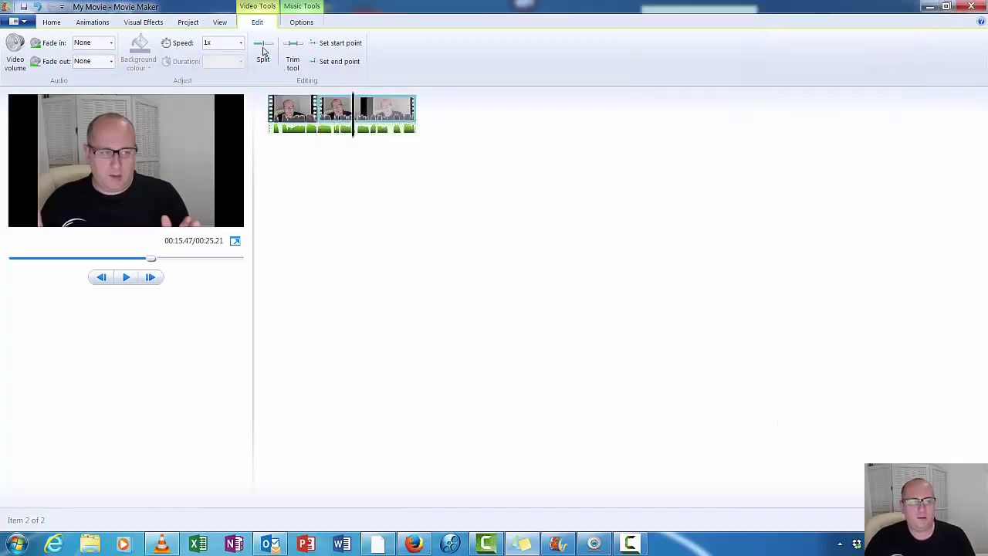
left_click(357, 112)
left_click(348, 112)
left_click(152, 278)
left_click(152, 278)
left_click(152, 278)
left_click(152, 278)
left_click(152, 278)
left_click(152, 278)
left_click(152, 278)
left_click(152, 278)
Step back to 00:15.47, split there, and select the 00:05.43 middle piece.
left_click(101, 278)
left_click(263, 54)
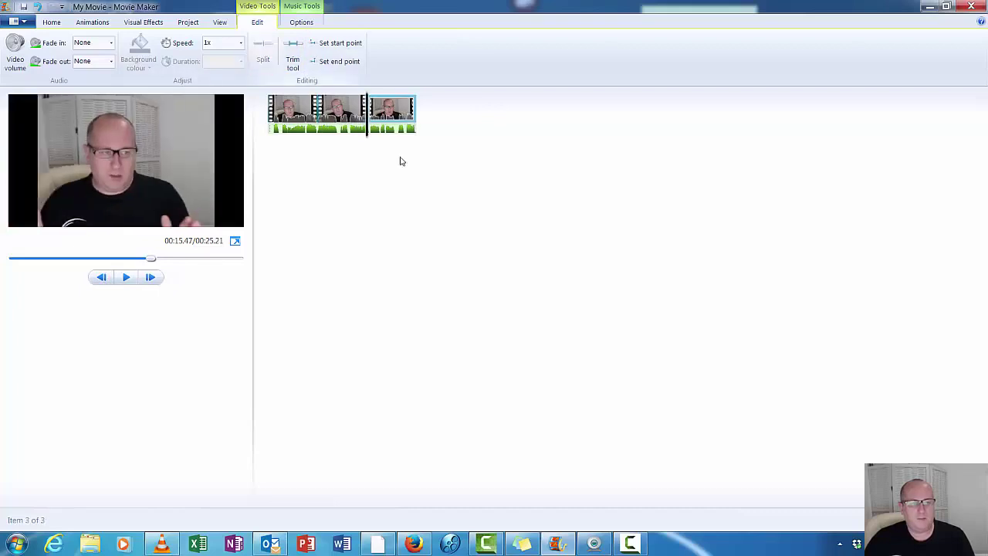
left_click(342, 109)
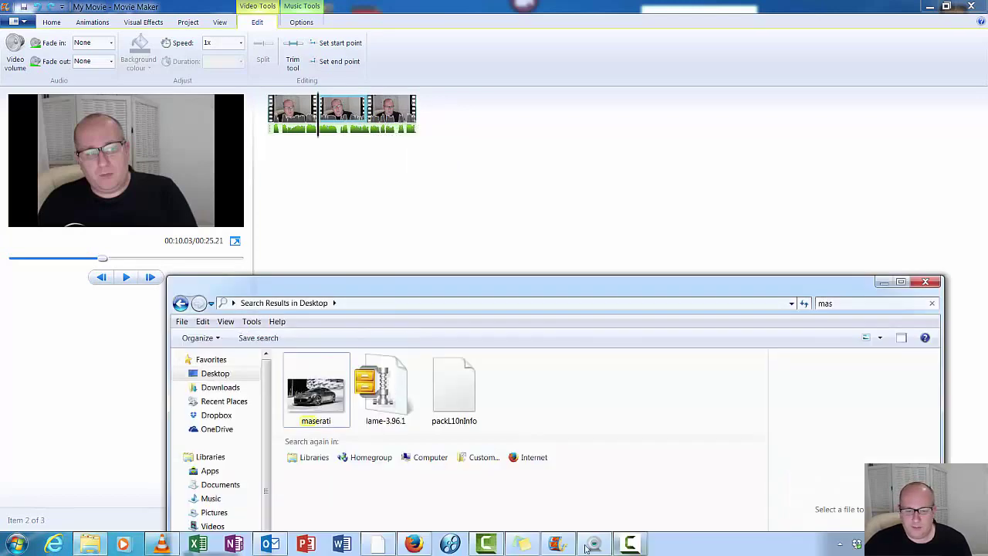
Bring up the sticky note to label 10.03 as Start and 15.47 as Finish.
left_click(523, 548)
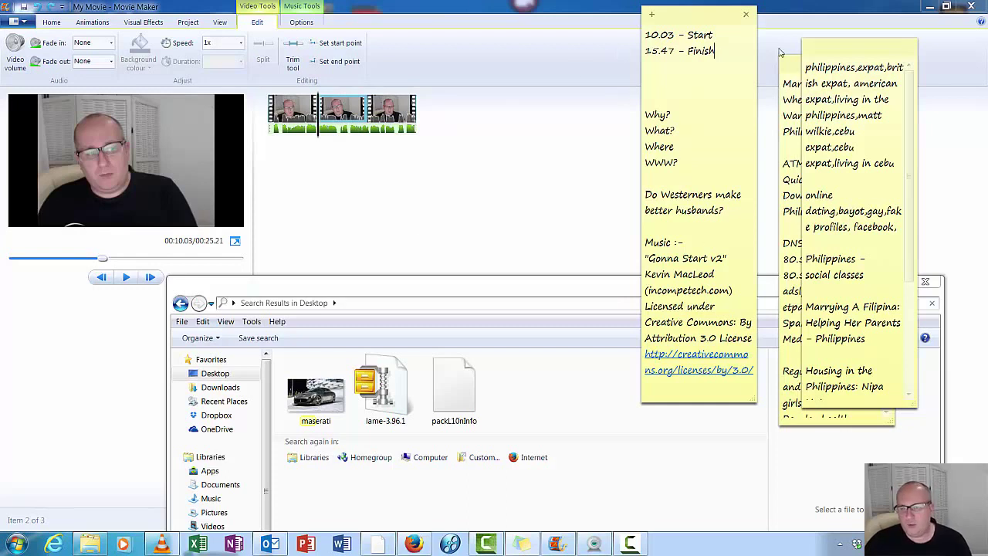
Launch Calculator with 'calc' and compute 10.03 minus 15.47, giving -5.44.
left_click(16, 544)
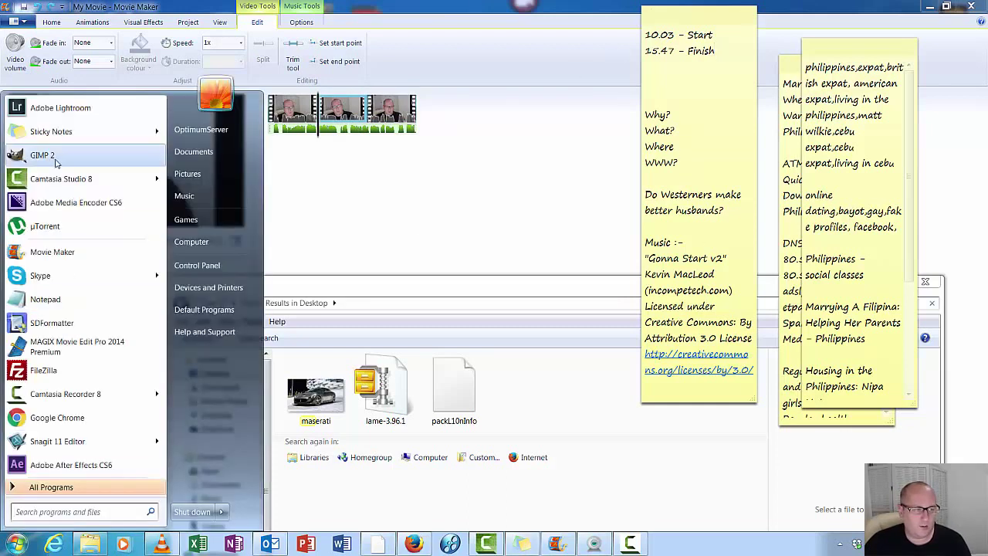
type("calc")
key("Return")
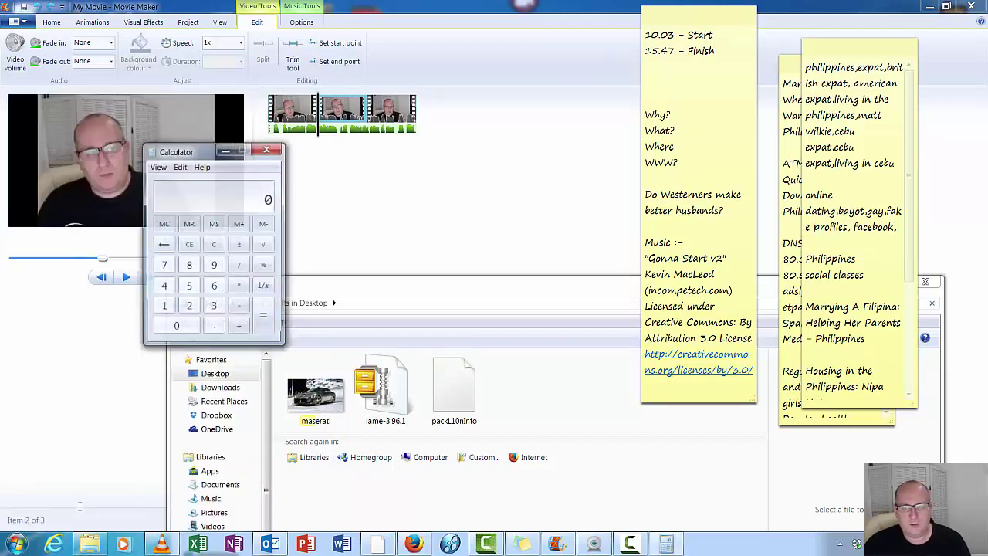
type("10.03")
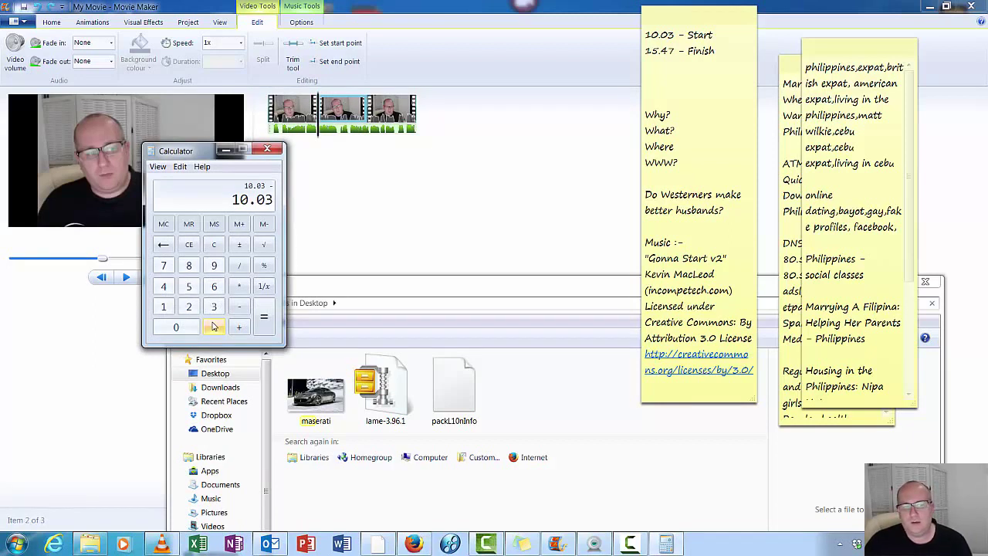
type("15.47")
key("Return")
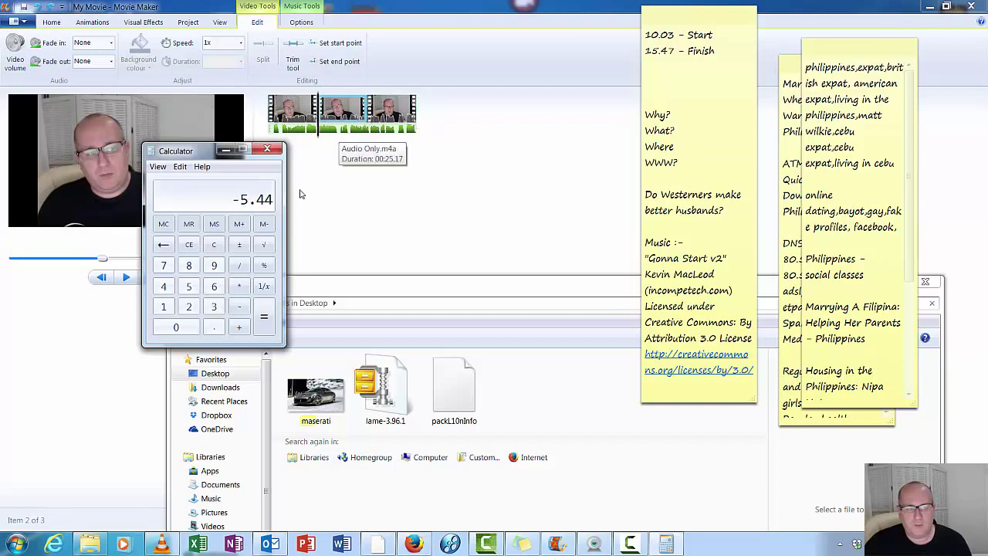
Remove the middle webcam clip from the storyboard.
left_click(276, 150)
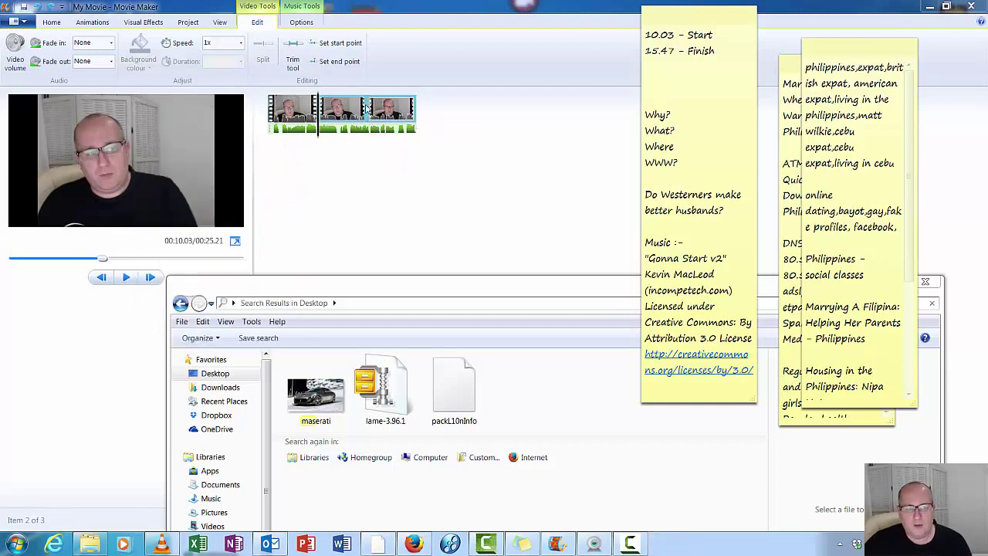
left_click(345, 111)
right_click(342, 107)
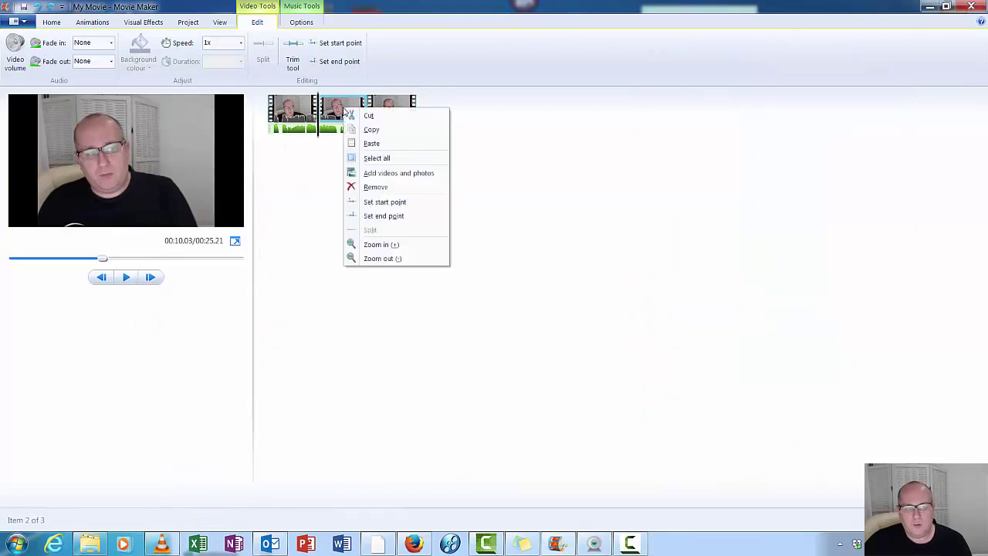
left_click(374, 186)
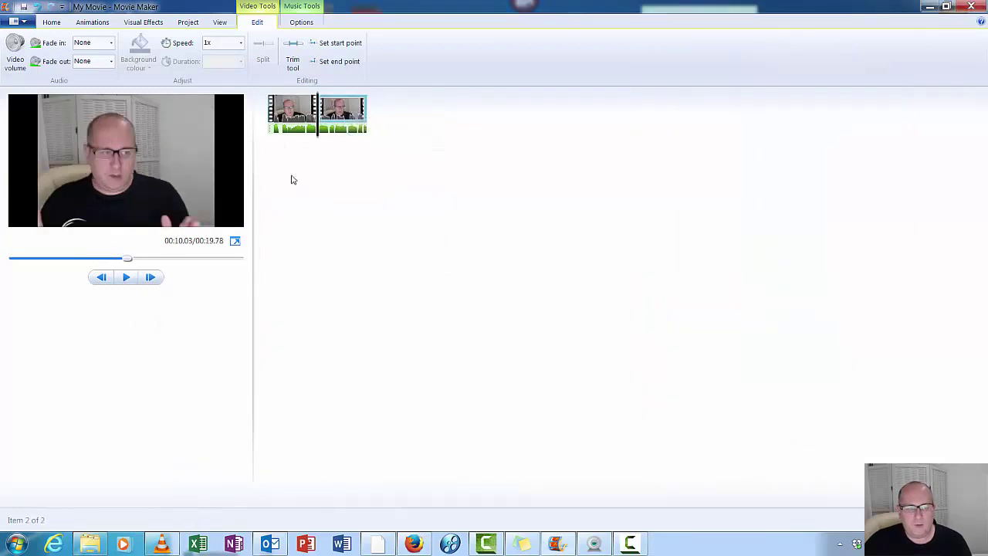
Place the maserati picture between the two webcam pieces with a 5.44-second duration.
left_click(91, 545)
left_click_drag(316, 390, 321, 179)
left_click(230, 65)
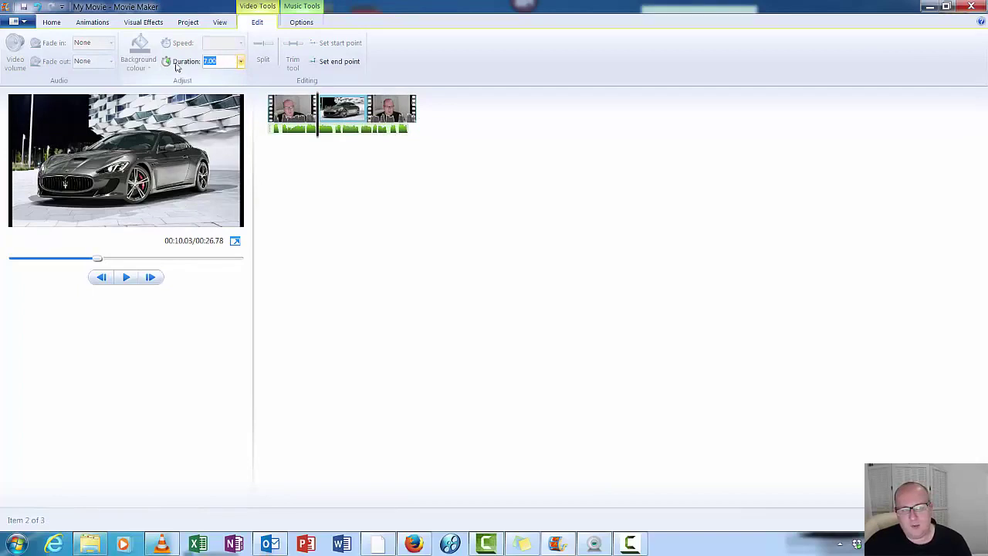
type("5.44")
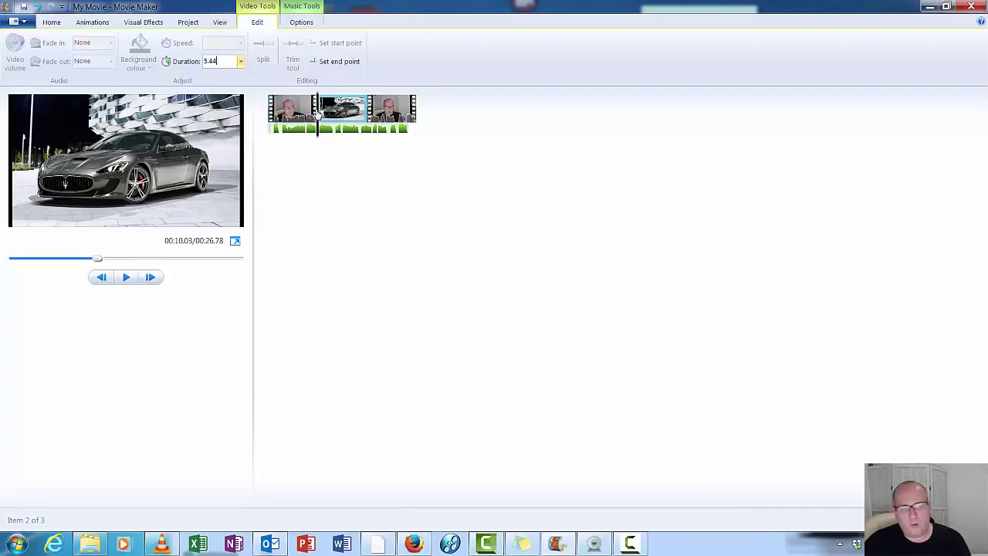
left_click(213, 62)
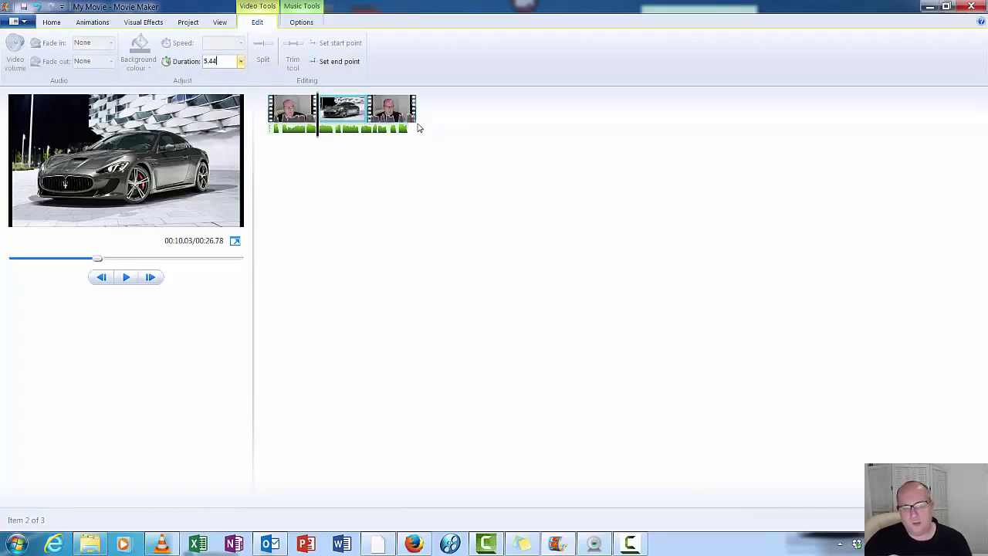
key("Return")
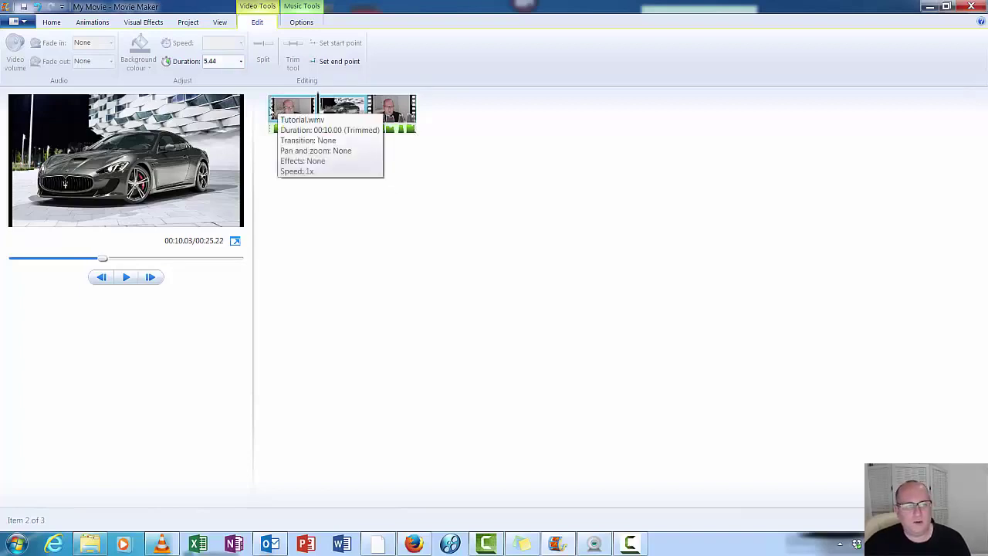
left_click(269, 112)
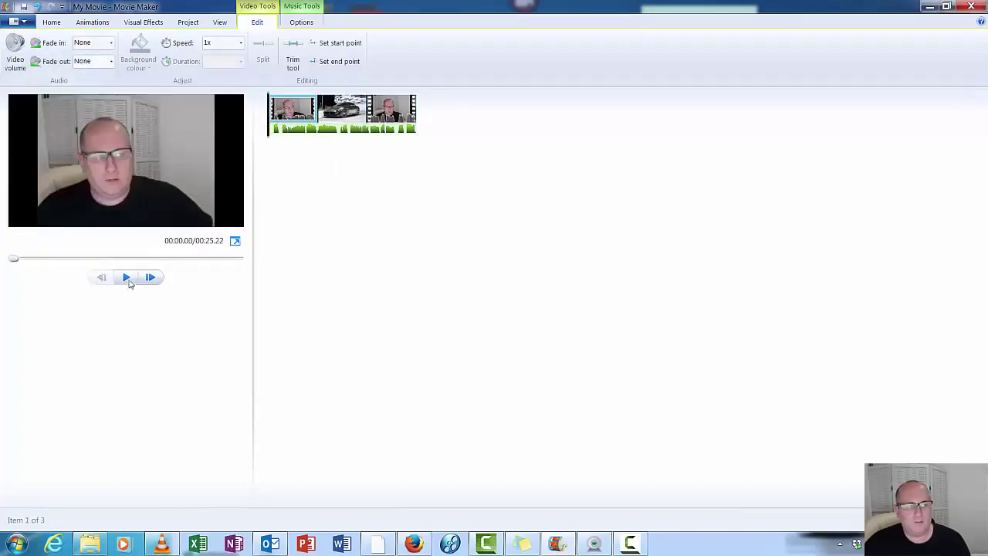
left_click(126, 277)
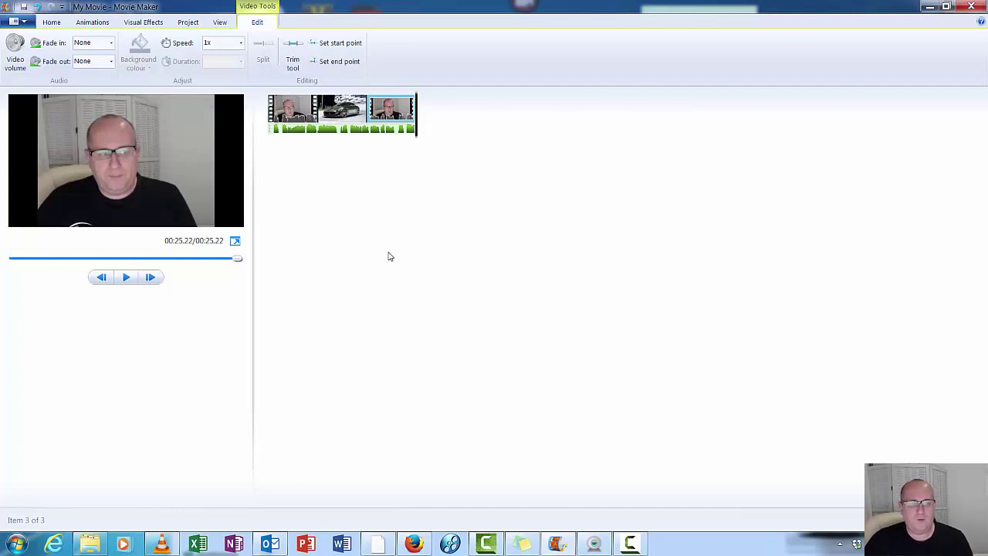
left_click(338, 128)
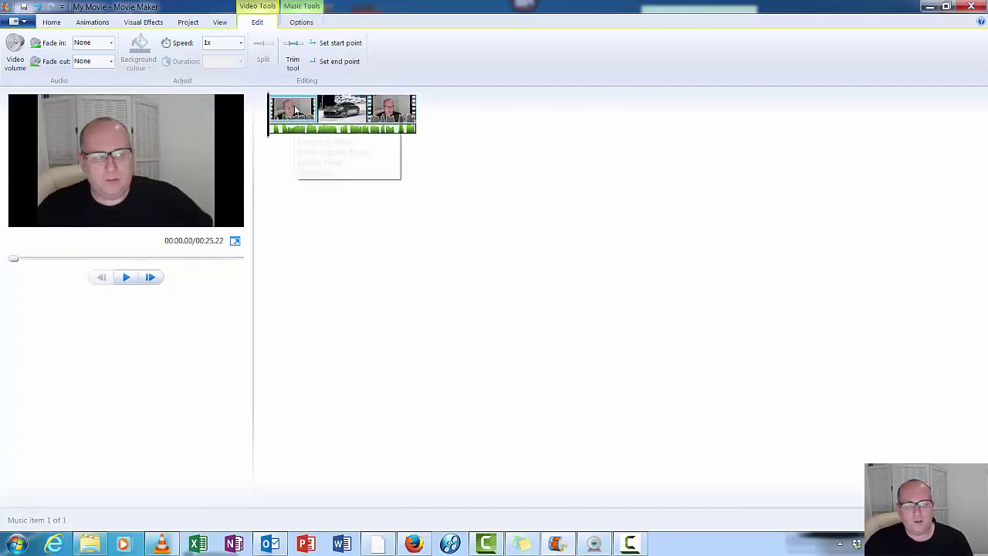